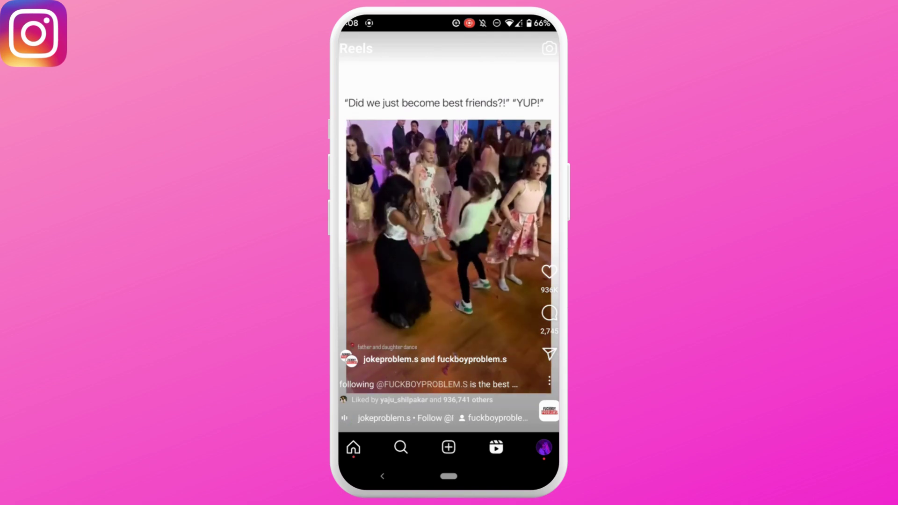
Step: Open the dancing-children reel's share sheet via its three-dot menu
{"action": "left_click", "coordinate": [550, 379]}
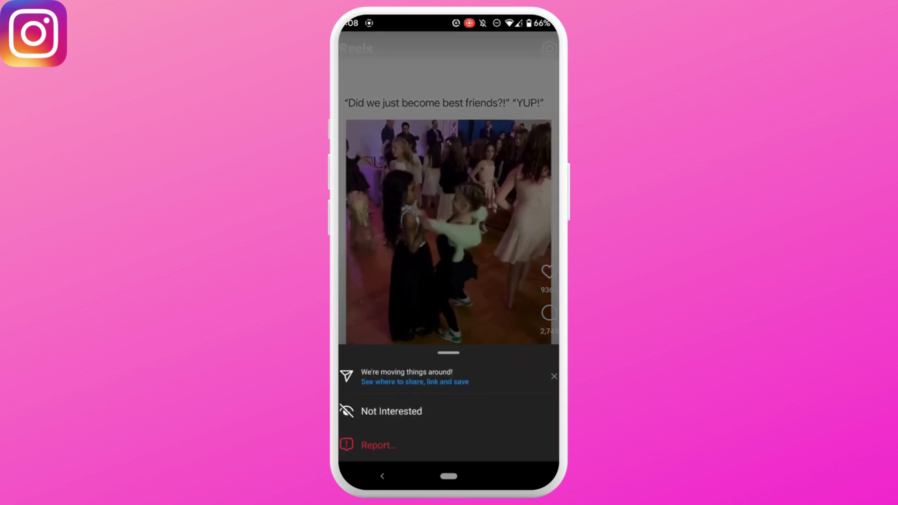
{"action": "left_click", "coordinate": [415, 382]}
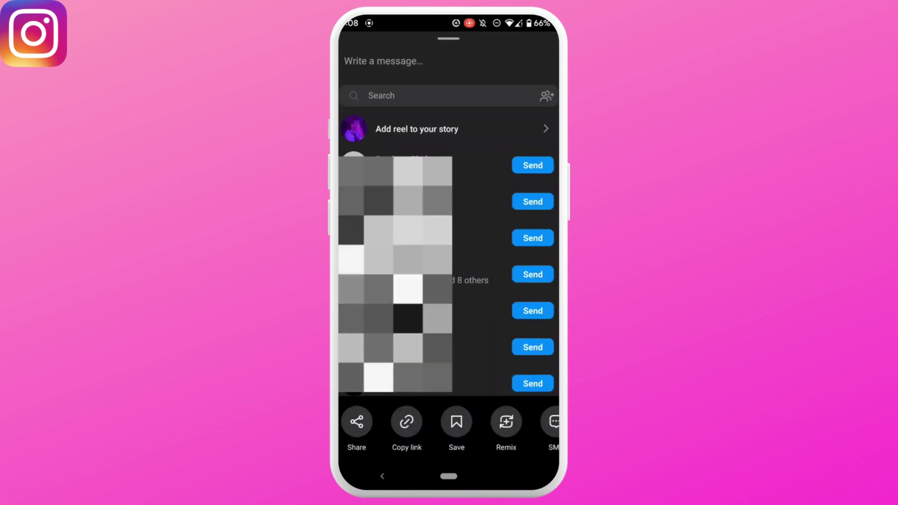
{"action": "left_click", "coordinate": [417, 129]}
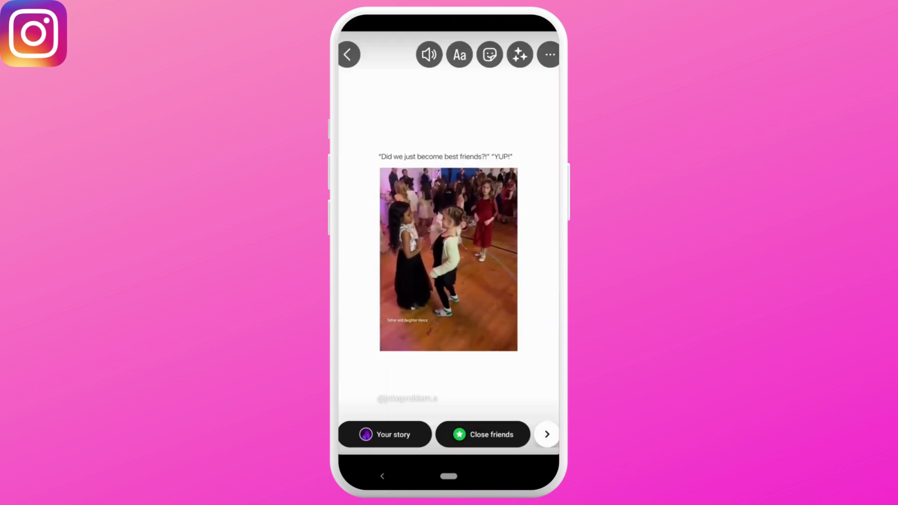
{"action": "left_click", "coordinate": [347, 55]}
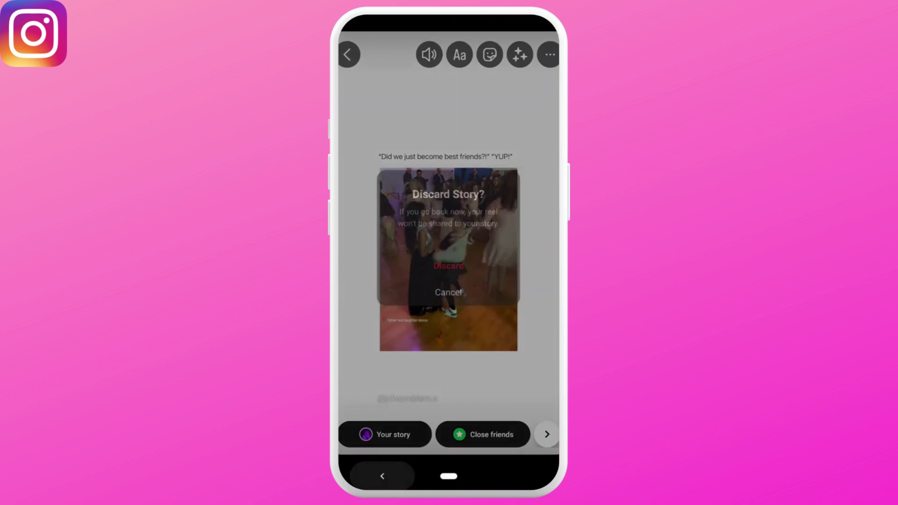
{"action": "left_click", "coordinate": [448, 264]}
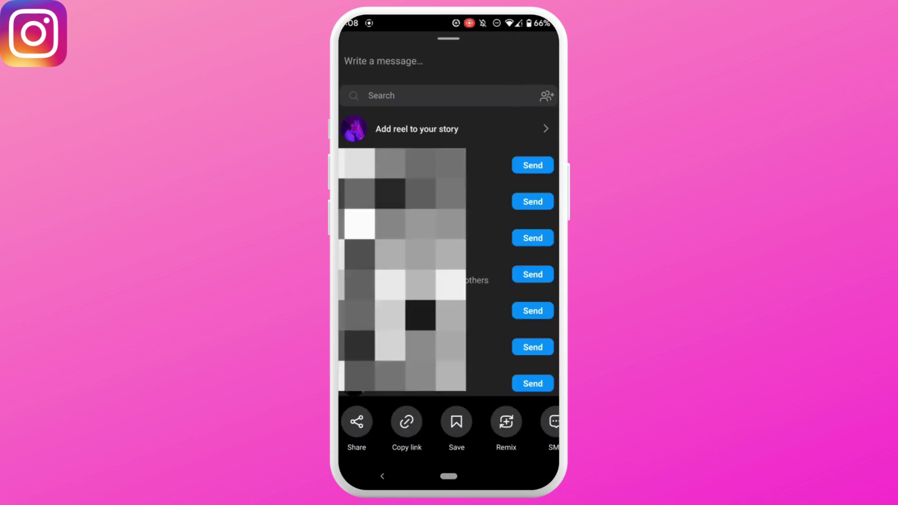
Step: Bring up the Android share panel for the reel and expand it to show all apps
{"action": "key", "text": "Escape"}
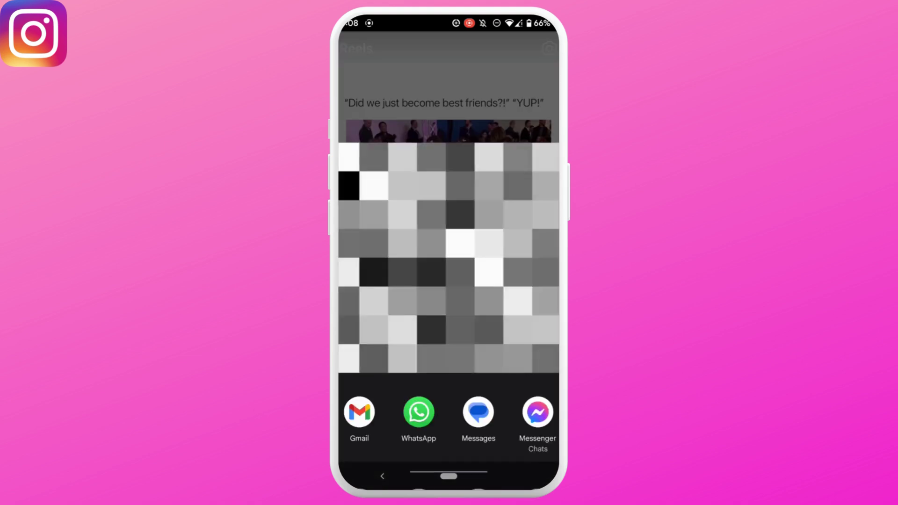
{"action": "left_click_drag", "start_coordinate": [487, 428], "coordinate": [486, 316]}
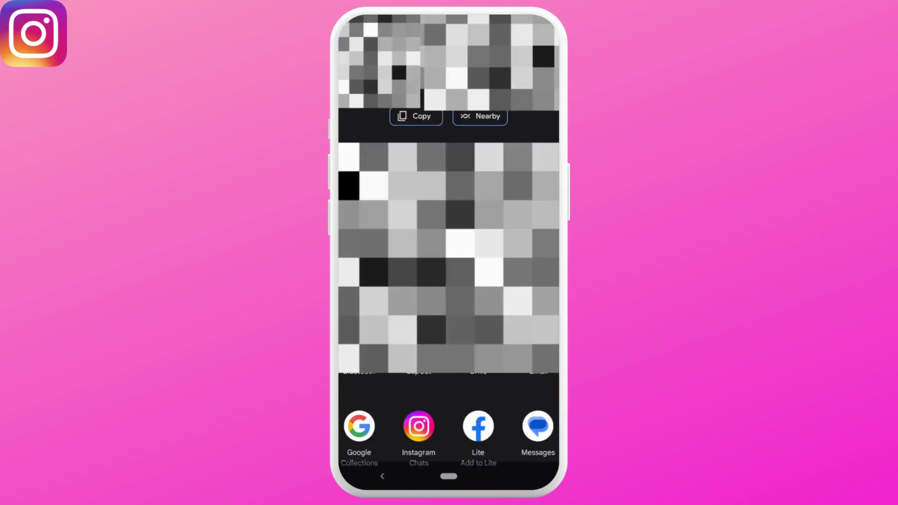
{"action": "left_click_drag", "start_coordinate": [490, 419], "coordinate": [488, 335]}
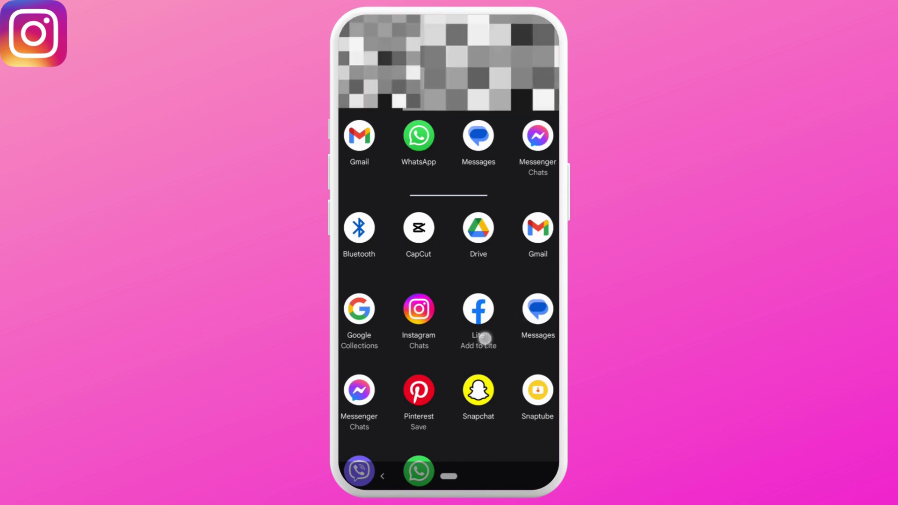
{"action": "mouse_move", "coordinate": [485, 339]}
{"action": "left_mouse_down"}
{"action": "mouse_move", "coordinate": [504, 297]}
{"action": "mouse_move", "coordinate": [478, 351]}
{"action": "left_mouse_up"}
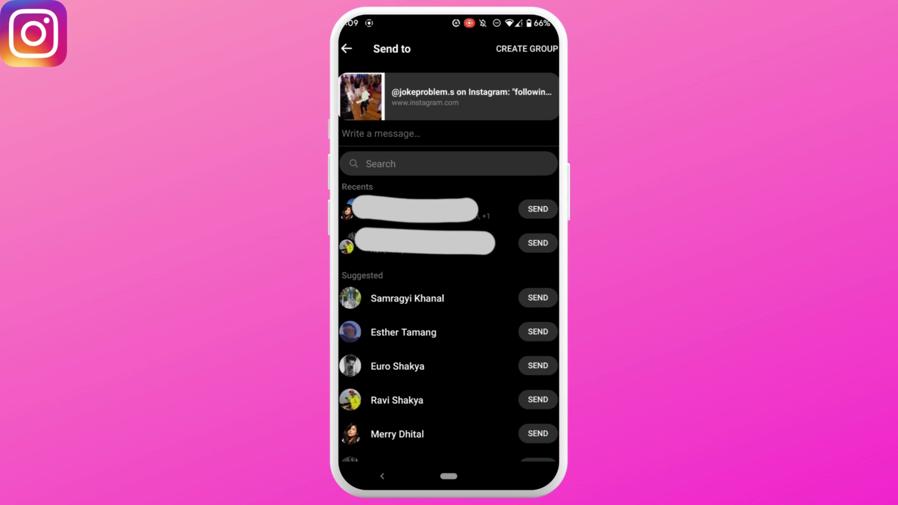
Step: Send the reel link to the first suggested contact, then return to the reel
{"action": "left_click", "coordinate": [538, 298]}
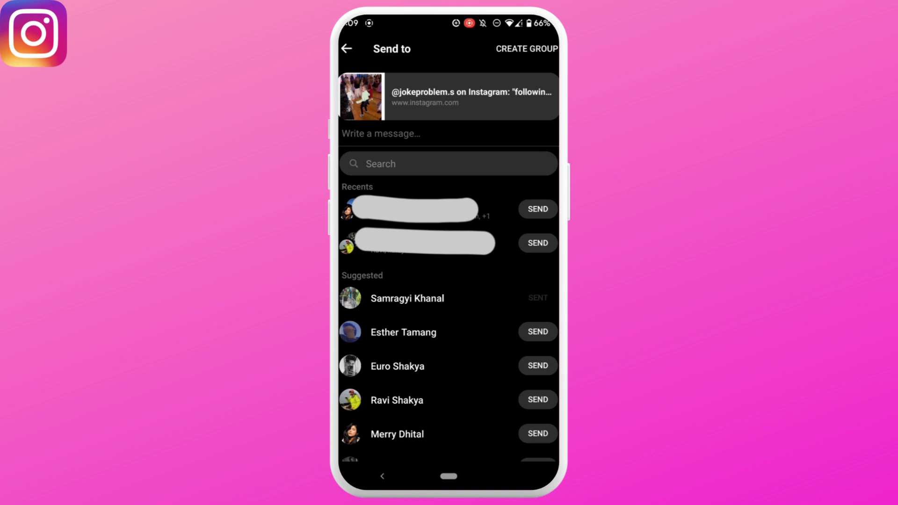
{"action": "left_click", "coordinate": [382, 476]}
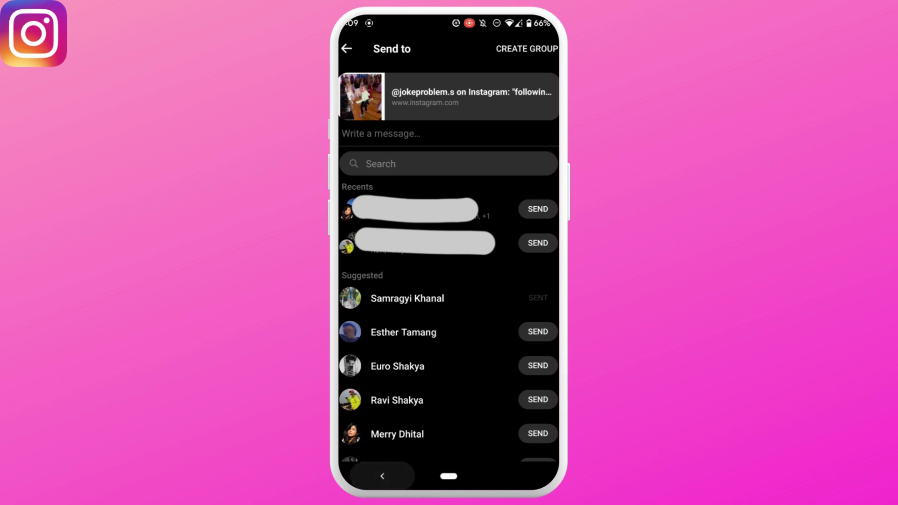